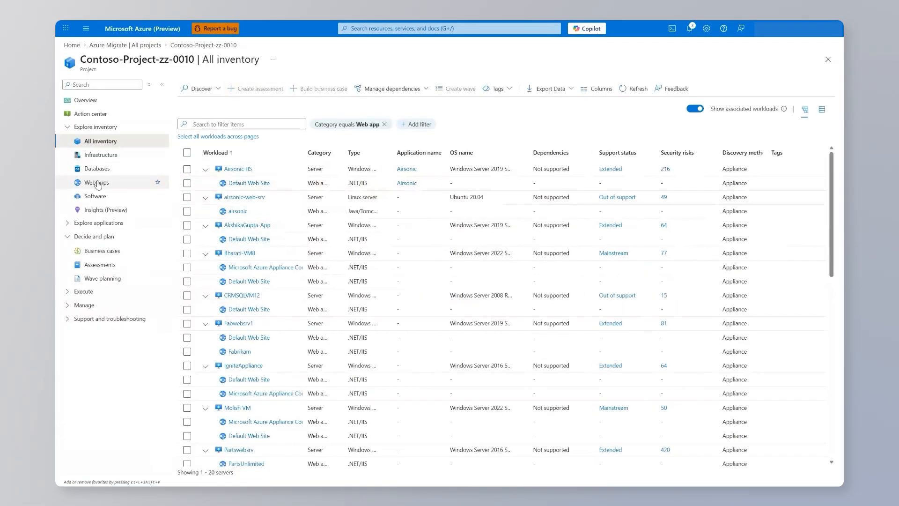
- Open the project's web apps inventory and select the first five web apps in the list
left_click(98, 183)
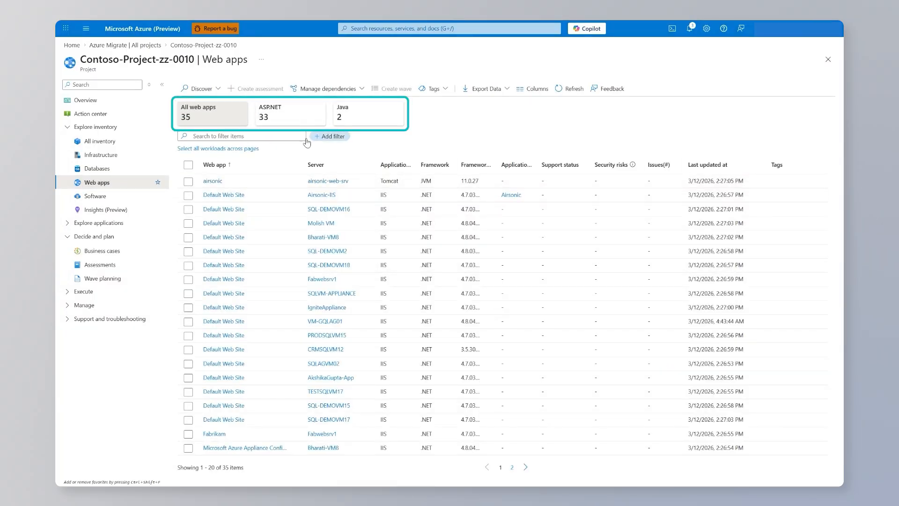
left_click(188, 181)
left_click(188, 196)
left_click(188, 210)
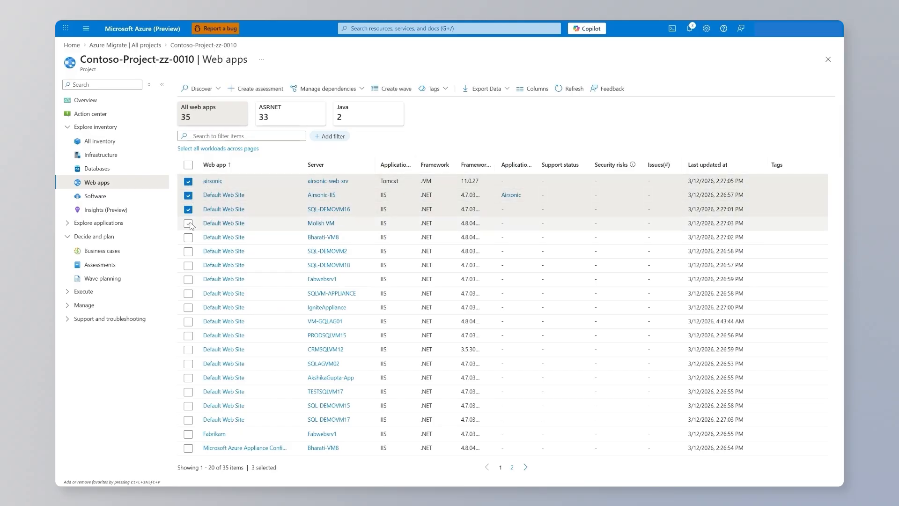
left_click(188, 223)
left_click(188, 237)
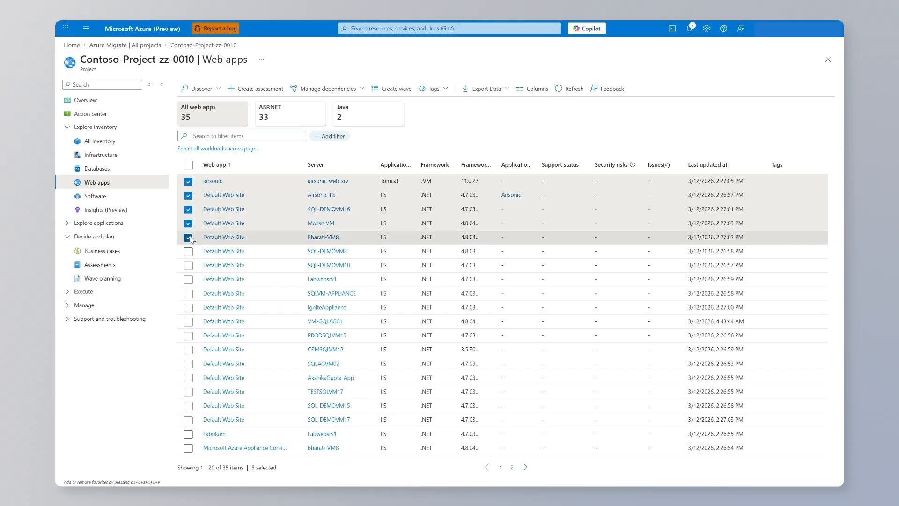
- Start an assessment of the selected web apps, name it webapp-asmt2 and proceed to its general settings
left_click(266, 89)
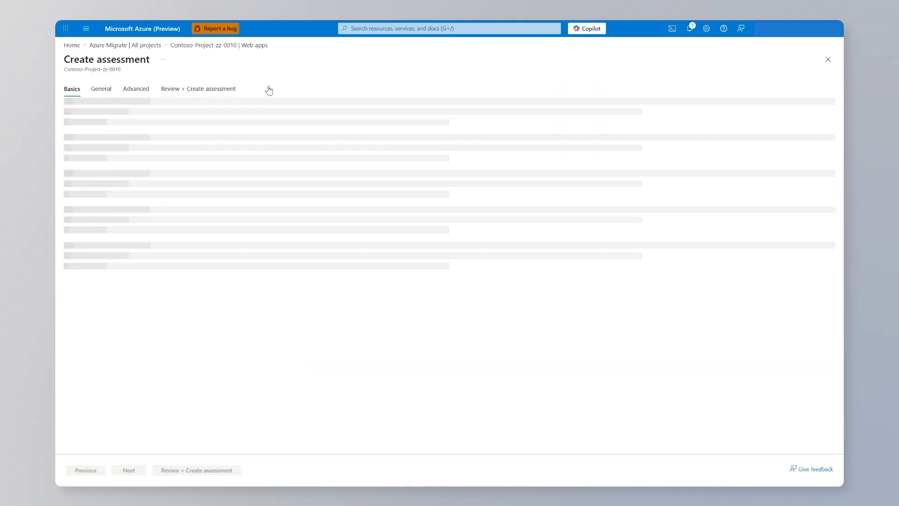
type("webapp-")
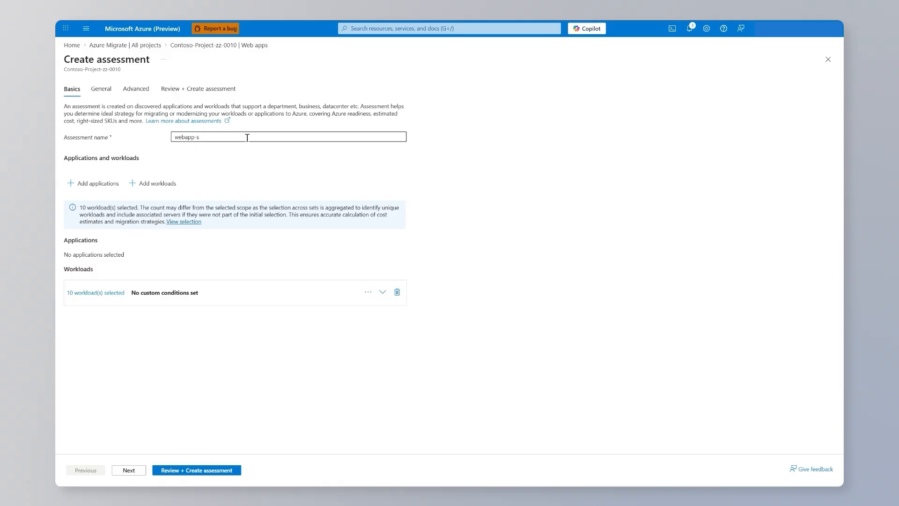
type("asmt")
left_click(132, 472)
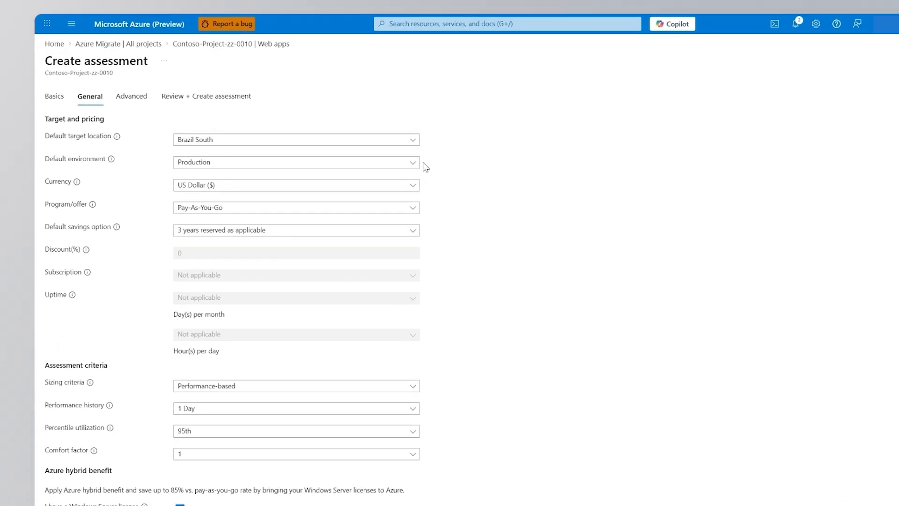
- Review the available options for default target location, default environment, program/offer and sizing criteria in the assessment's general settings
left_click(274, 143)
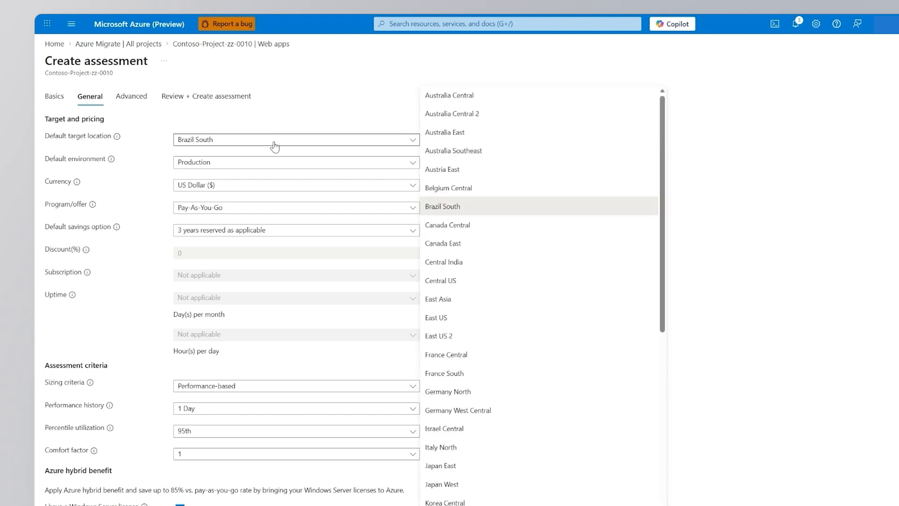
left_click(274, 145)
left_click(274, 165)
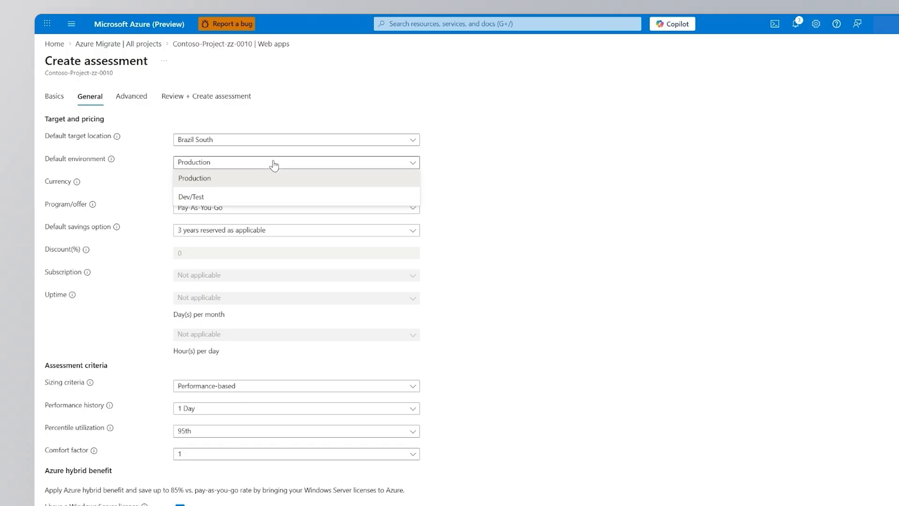
left_click(274, 165)
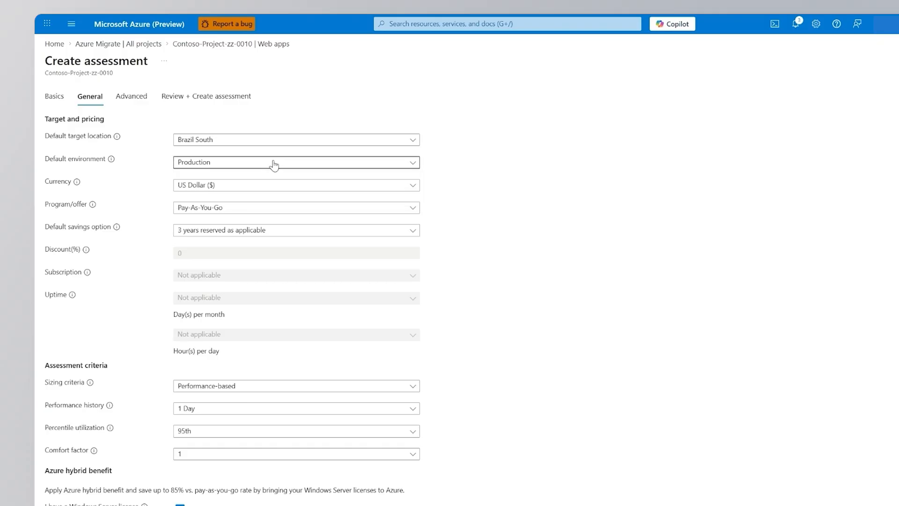
left_click(261, 211)
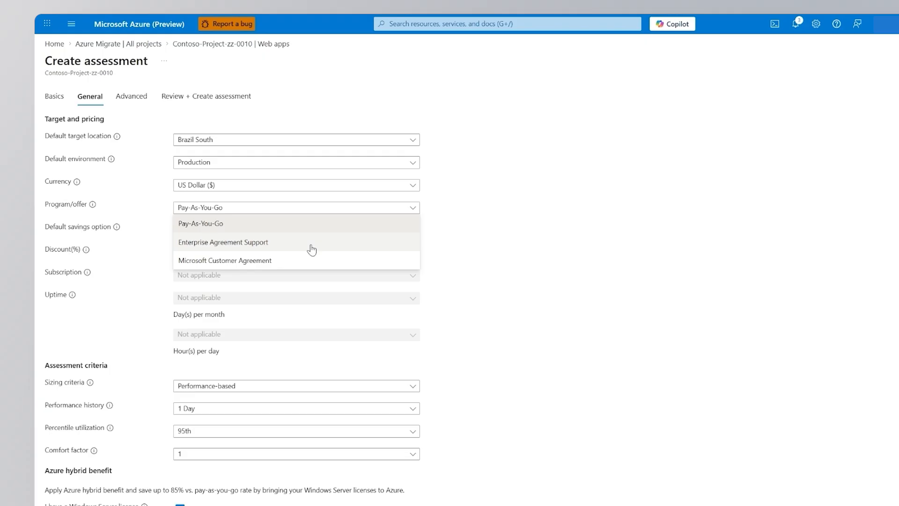
left_click(351, 224)
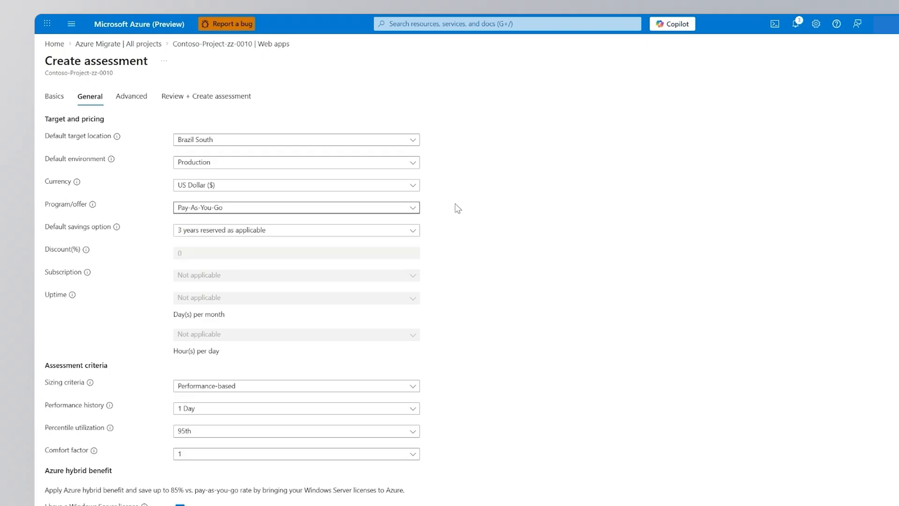
left_click(414, 389)
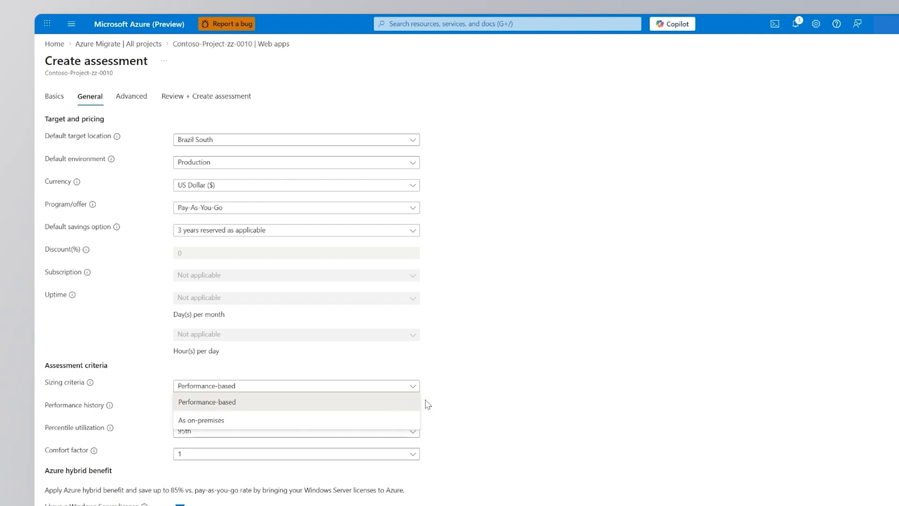
left_click(454, 401)
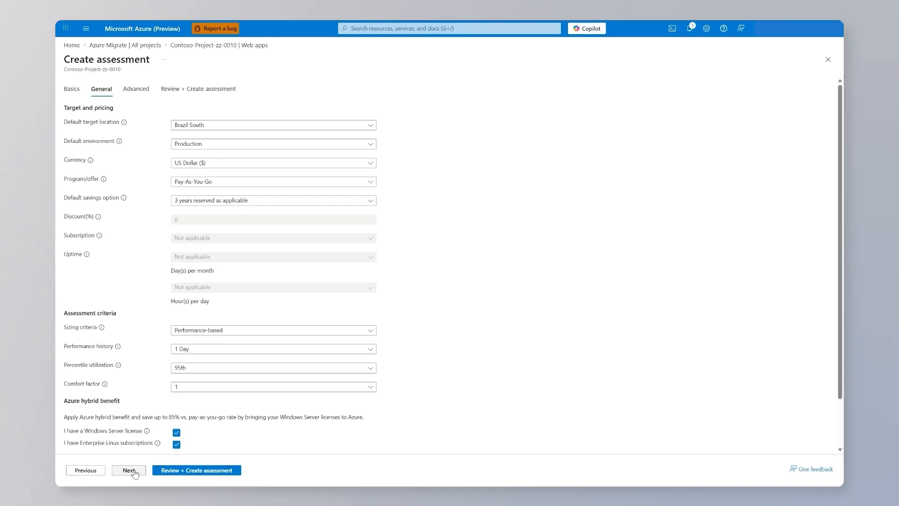
- Check the target services in the advanced web application settings, discard out of them, and create the assessment
left_click(130, 476)
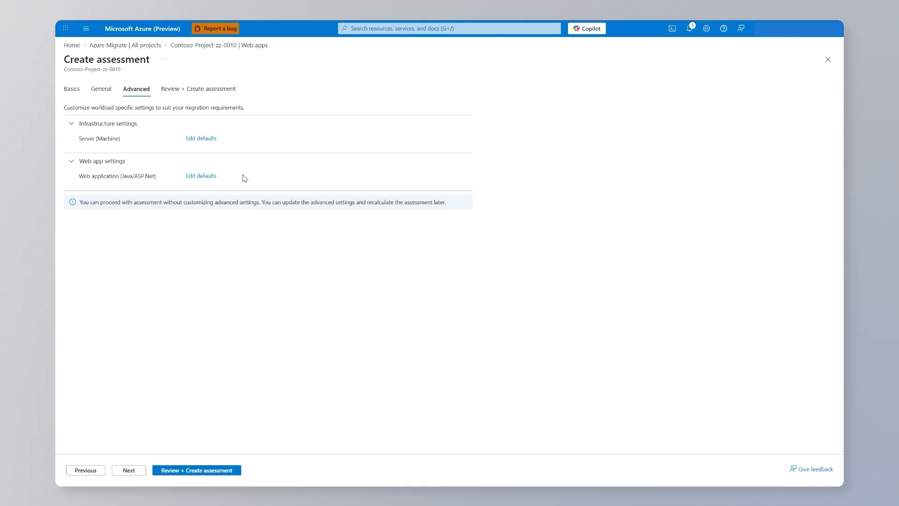
left_click(206, 177)
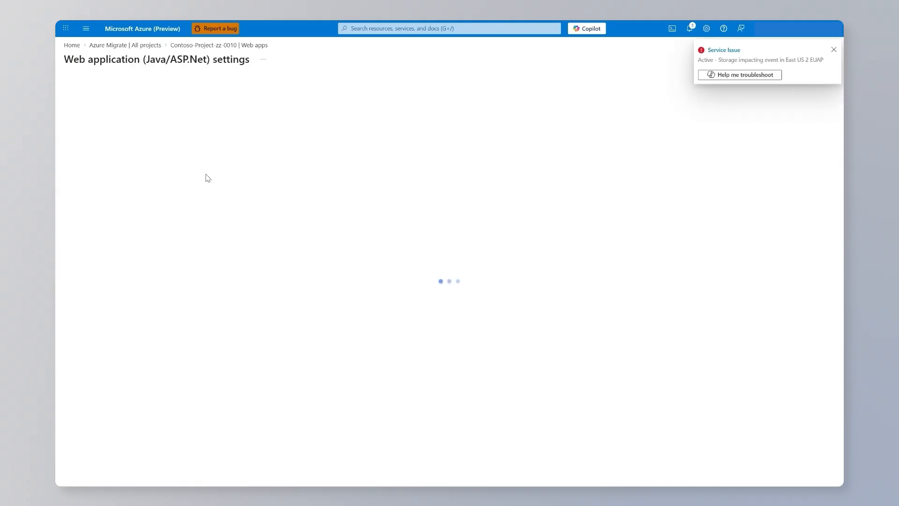
left_click(372, 109)
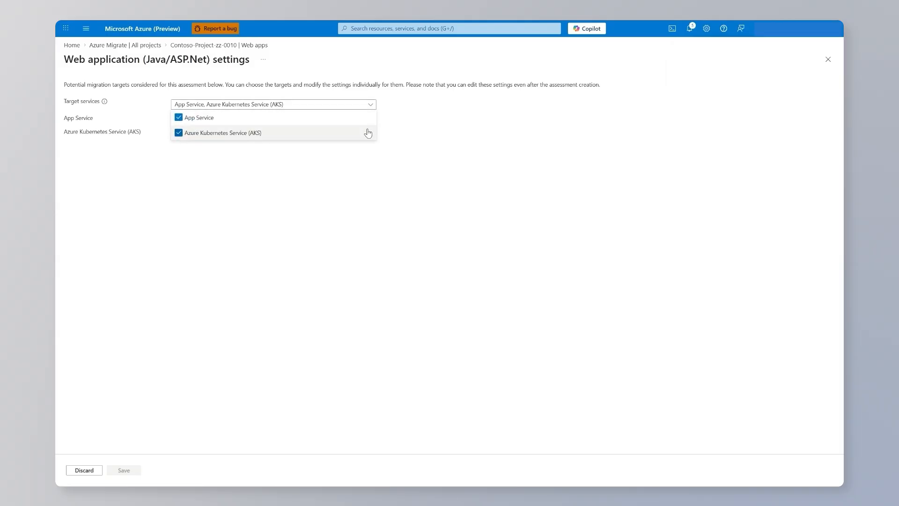
left_click(82, 475)
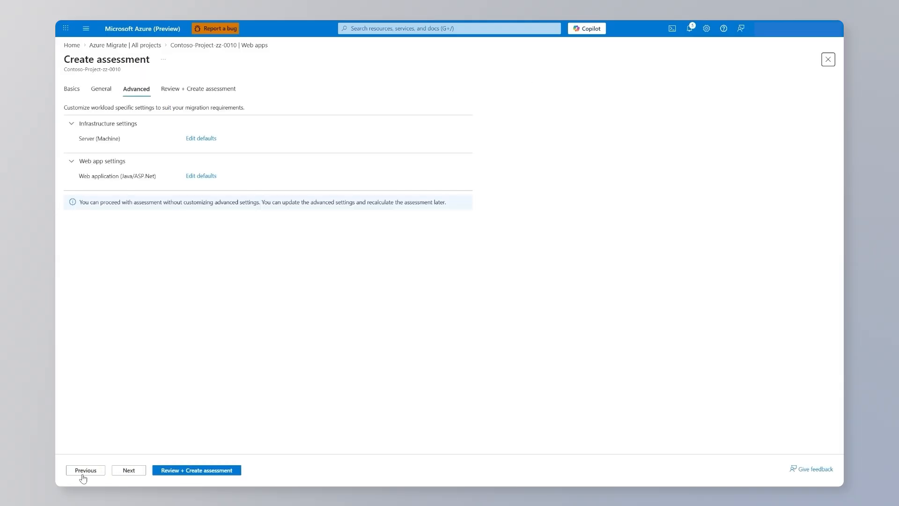
left_click(165, 470)
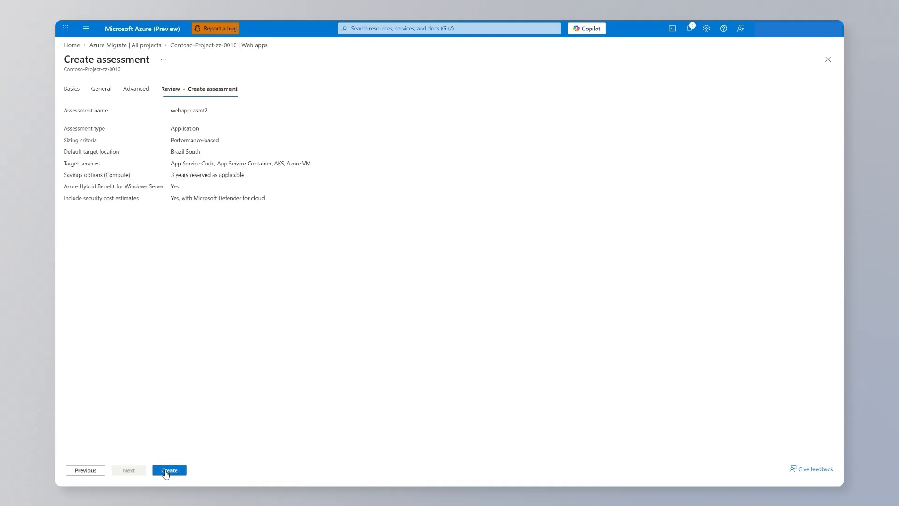
left_click(166, 471)
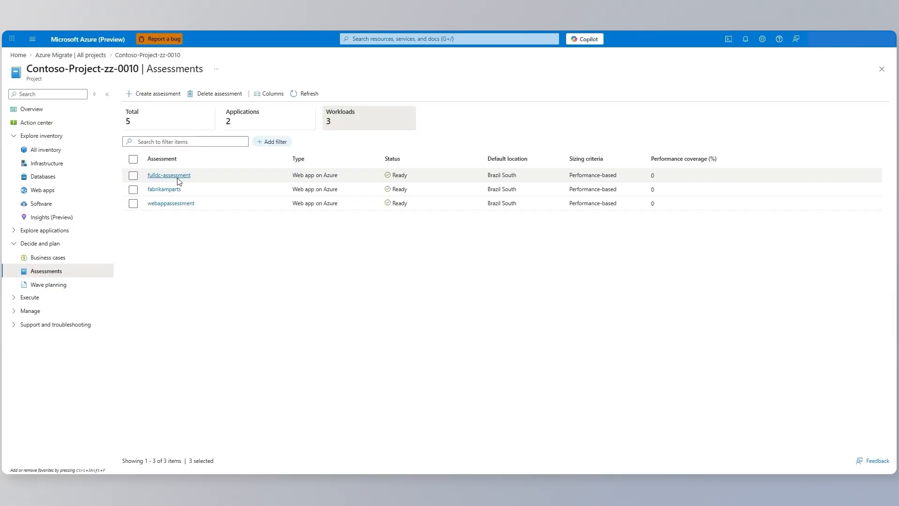
- Open fulldc-assessment and examine its overview, its recommended path details and the web apps to App Service code mapping
left_click(179, 181)
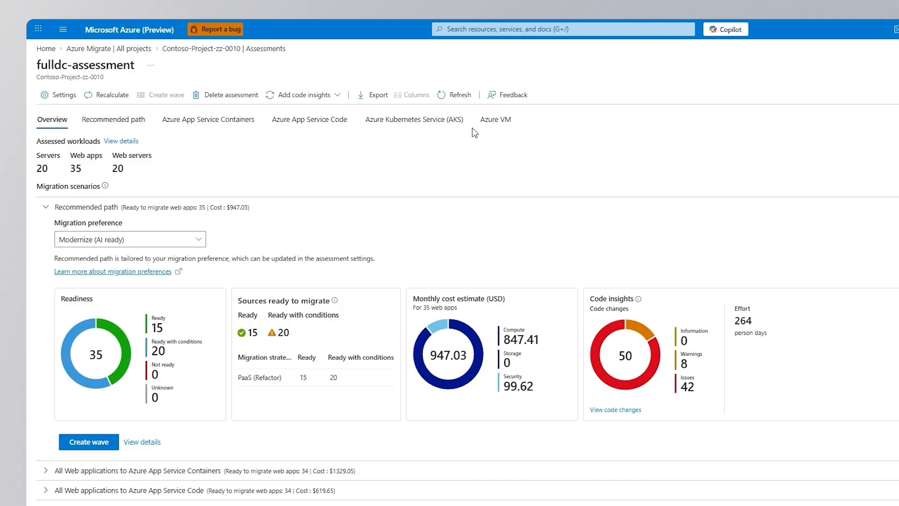
mouse_move(72, 353)
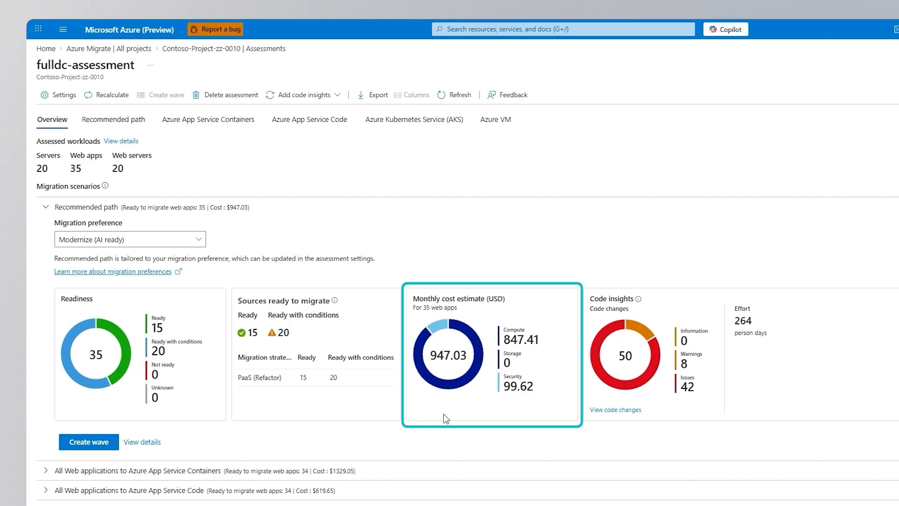
left_click(146, 442)
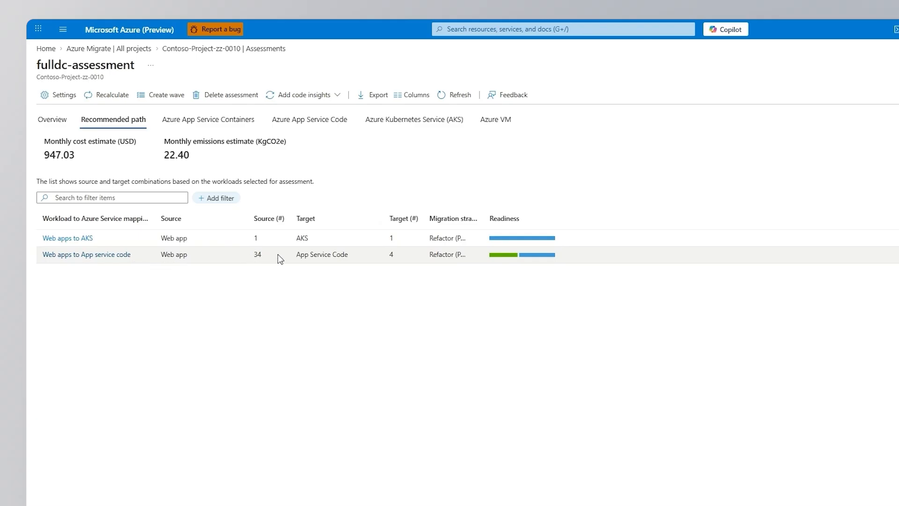
left_click(89, 256)
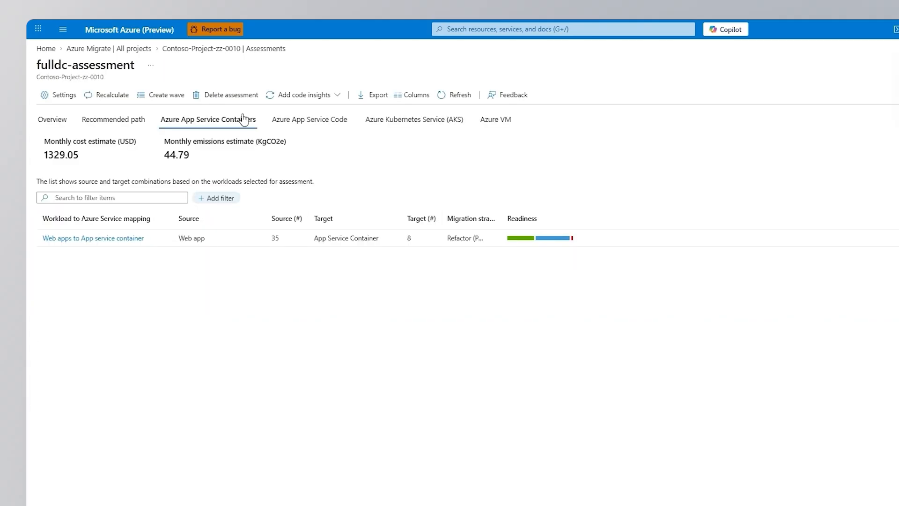
- In the web apps to App Service container mapping, inspect the AKS migration issues of the not-ready site on CRMSQLVM12
left_click(126, 237)
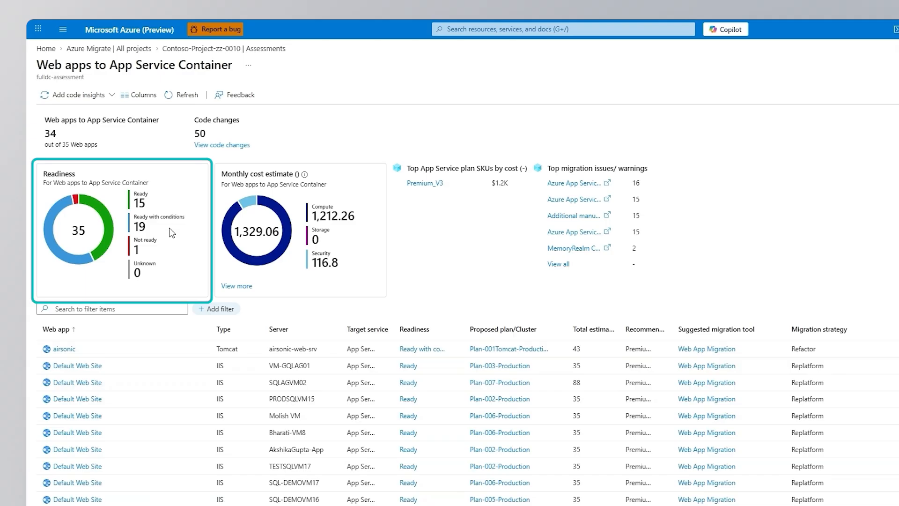
scroll(468, 421, "down", 5)
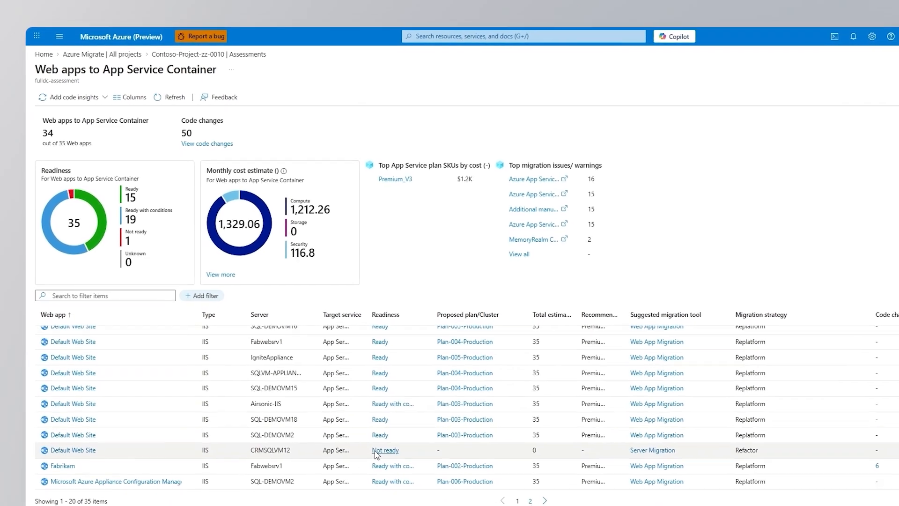
left_click(377, 453)
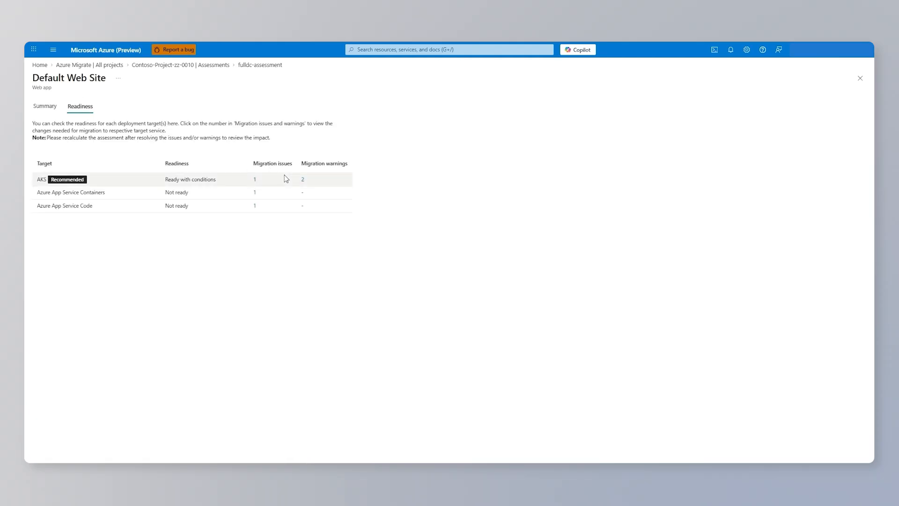
left_click(255, 180)
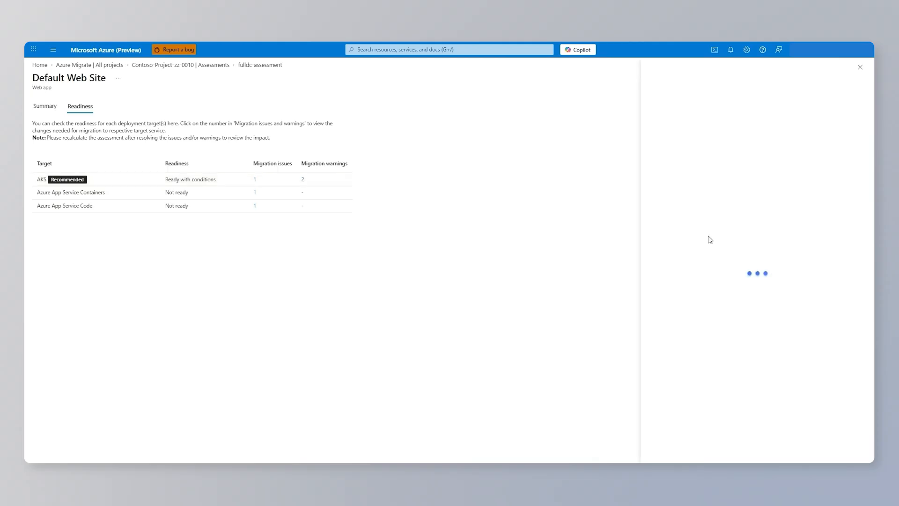
left_click(860, 69)
left_click(859, 78)
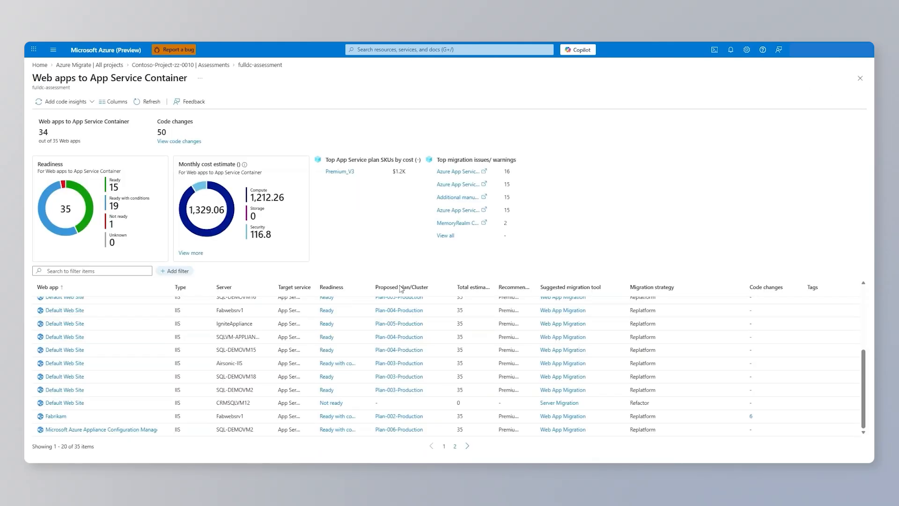
- Inspect the Azure App Service Code migration warnings for the Default Web Site on Airsonic-IIS
left_click(341, 364)
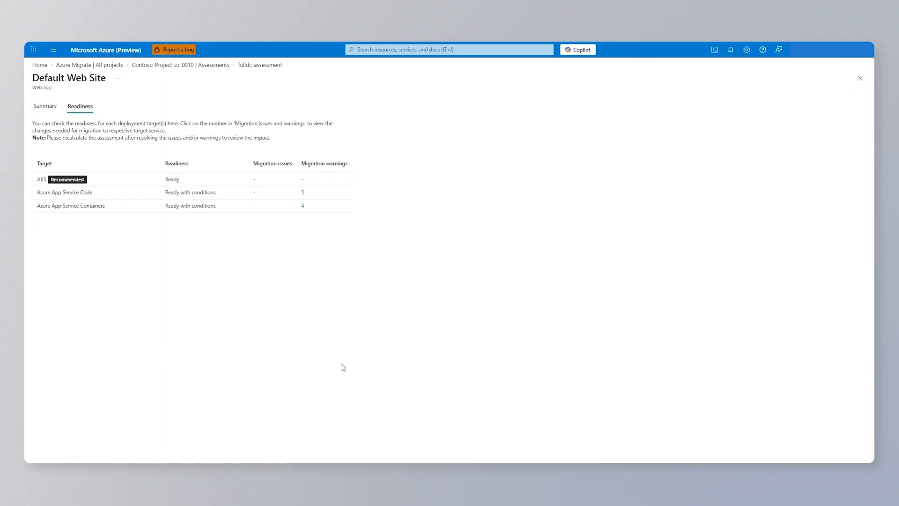
left_click(303, 193)
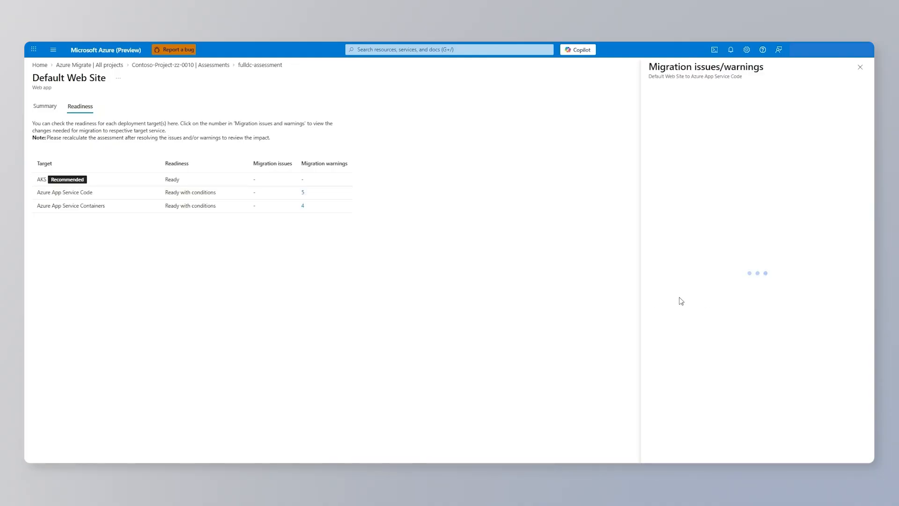
left_click(861, 68)
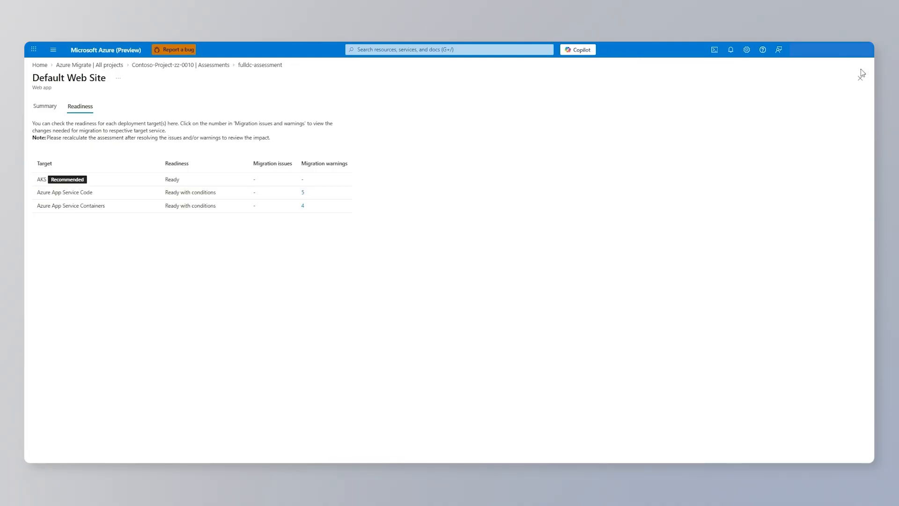
left_click(861, 79)
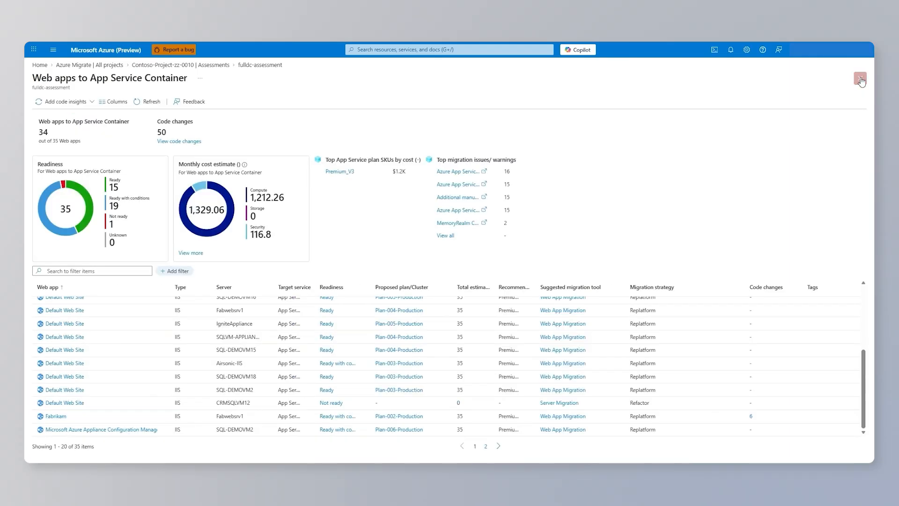
- Return to the overview of fulldc-assessment and export the assessment
left_click(861, 79)
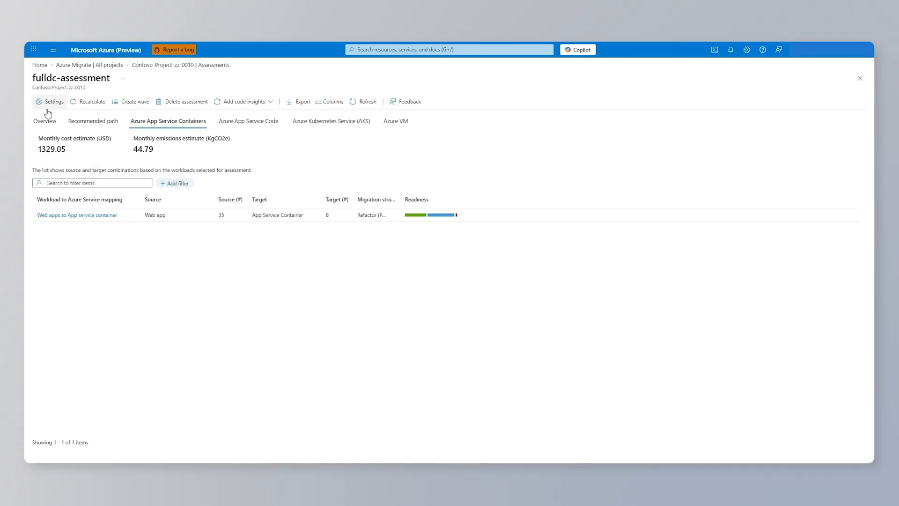
left_click(47, 126)
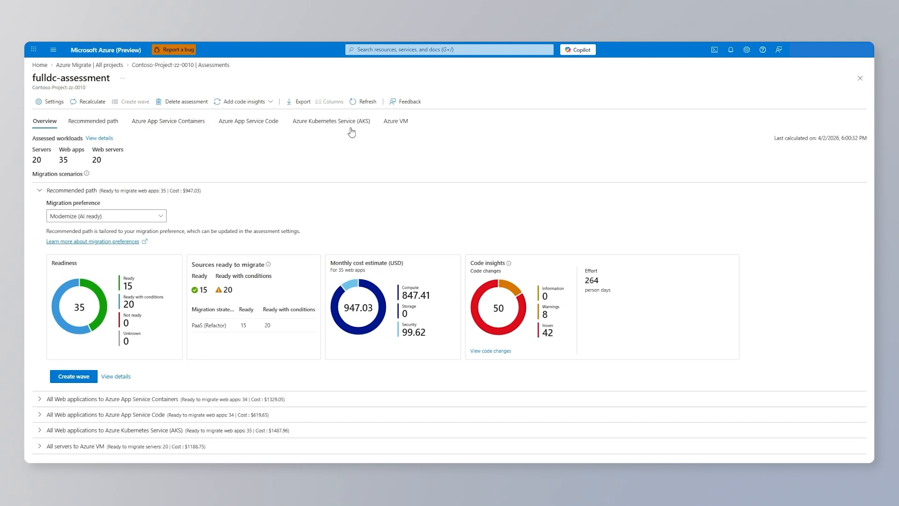
left_click(303, 101)
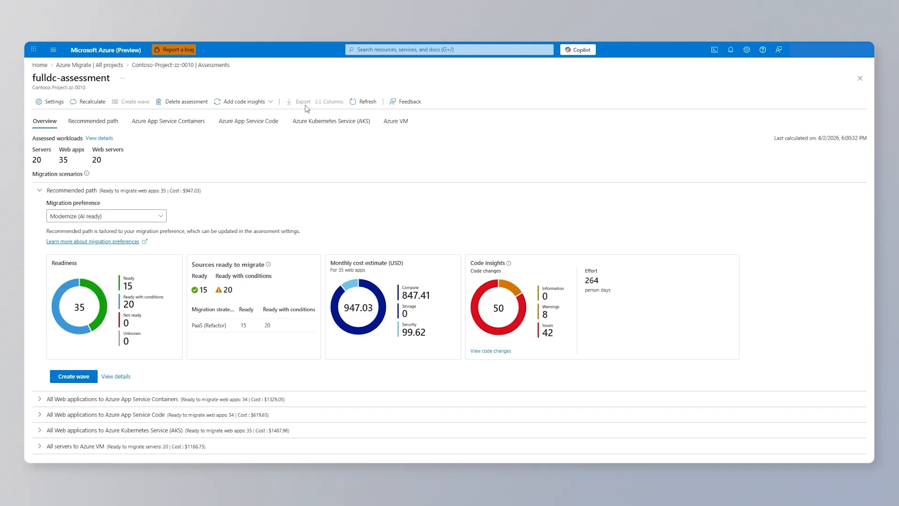